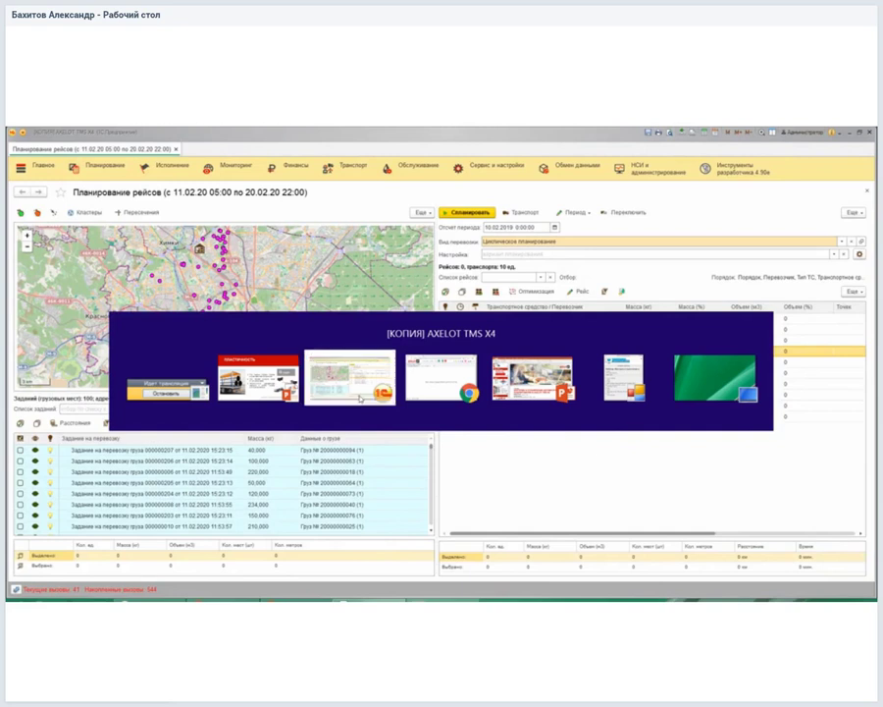
Set the transport type to "Доставка металлоконструкций" and look over its transport tasks and available trucks
click(571, 239)
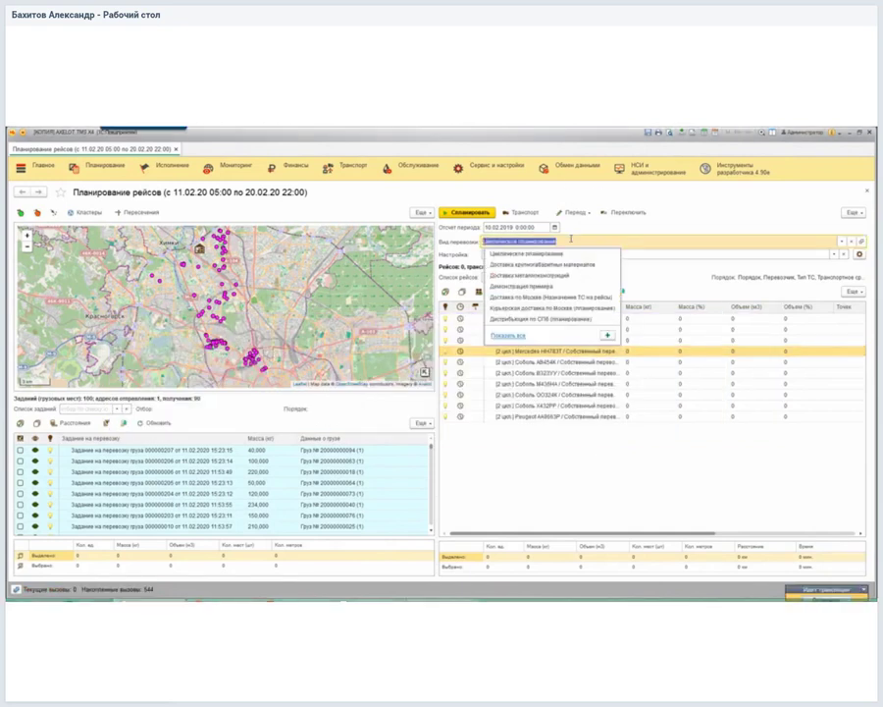
click(554, 276)
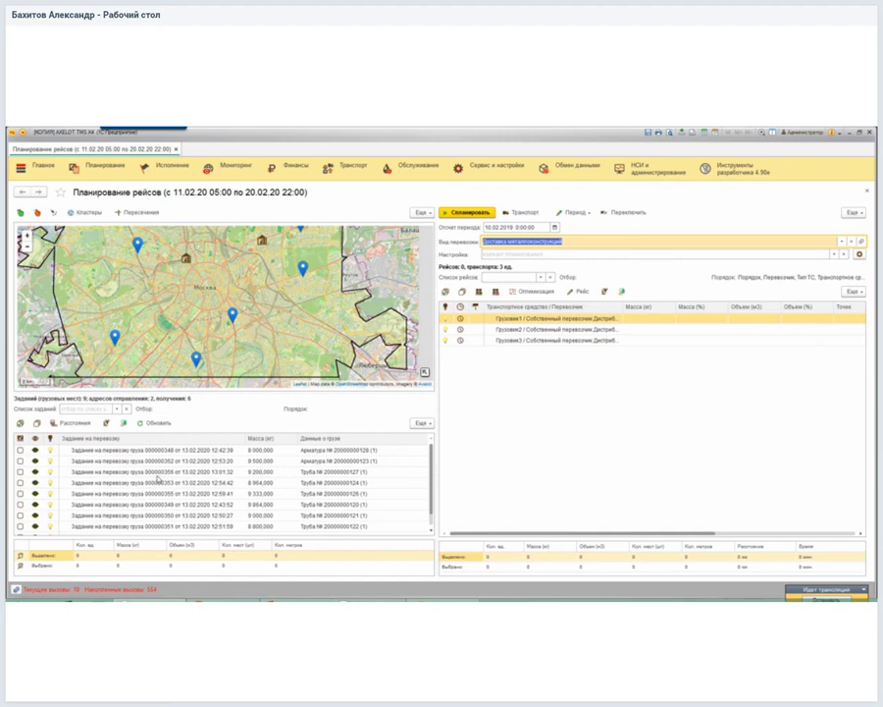
click(158, 473)
click(161, 504)
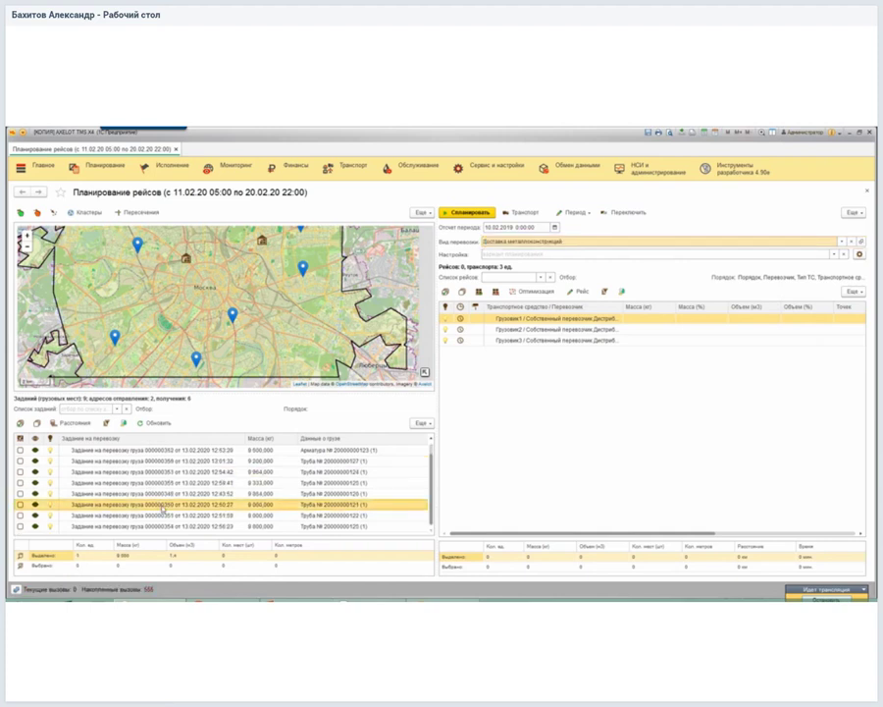
click(533, 341)
click(521, 320)
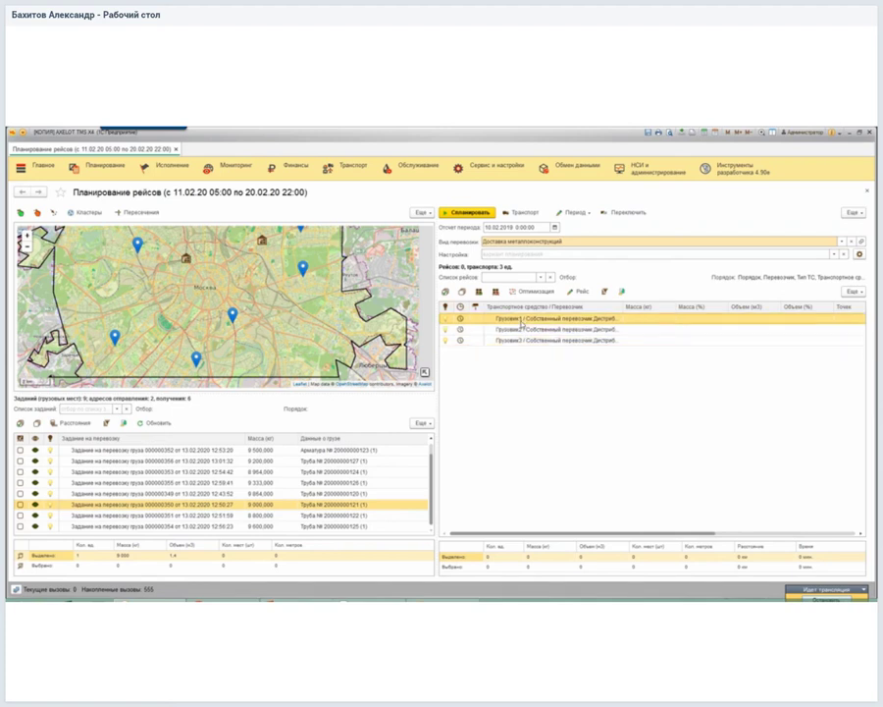
Open the transport task for the 8 964 kg pipe cargo and bring up the product card from its goods contents
click(187, 471)
double_click(187, 471)
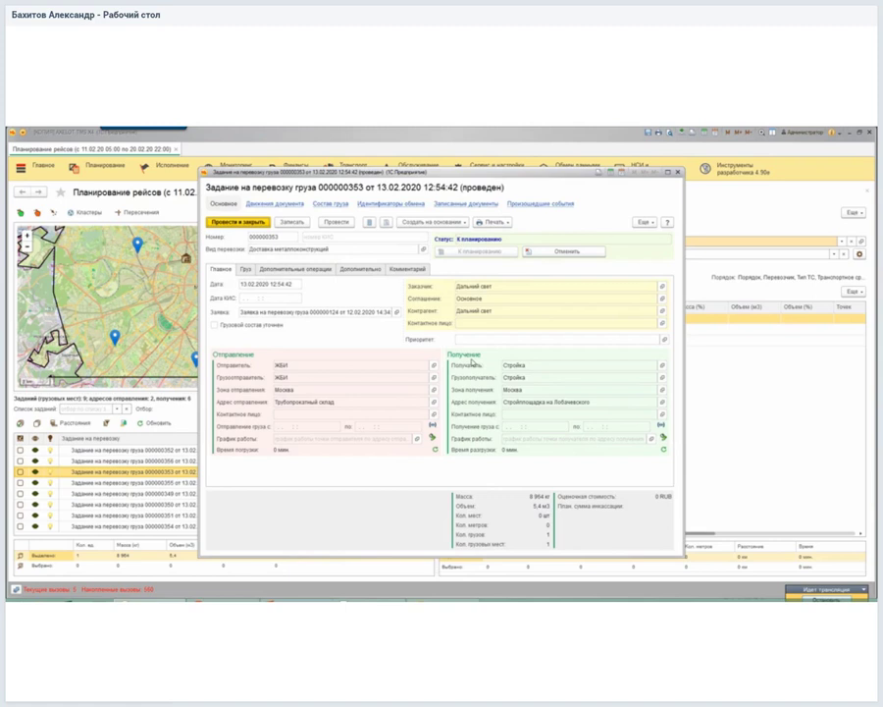
click(246, 268)
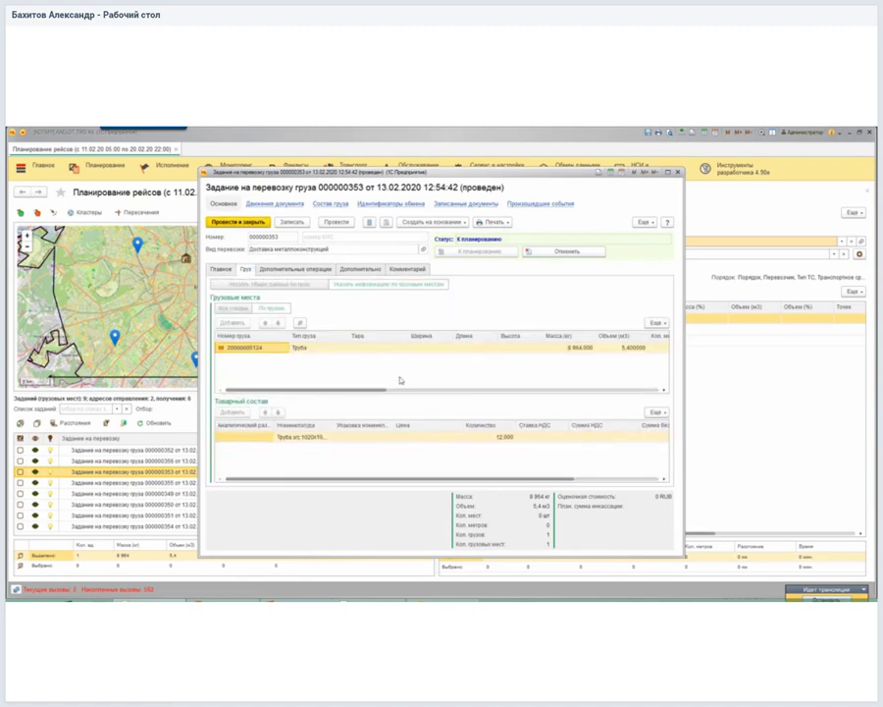
double_click(299, 436)
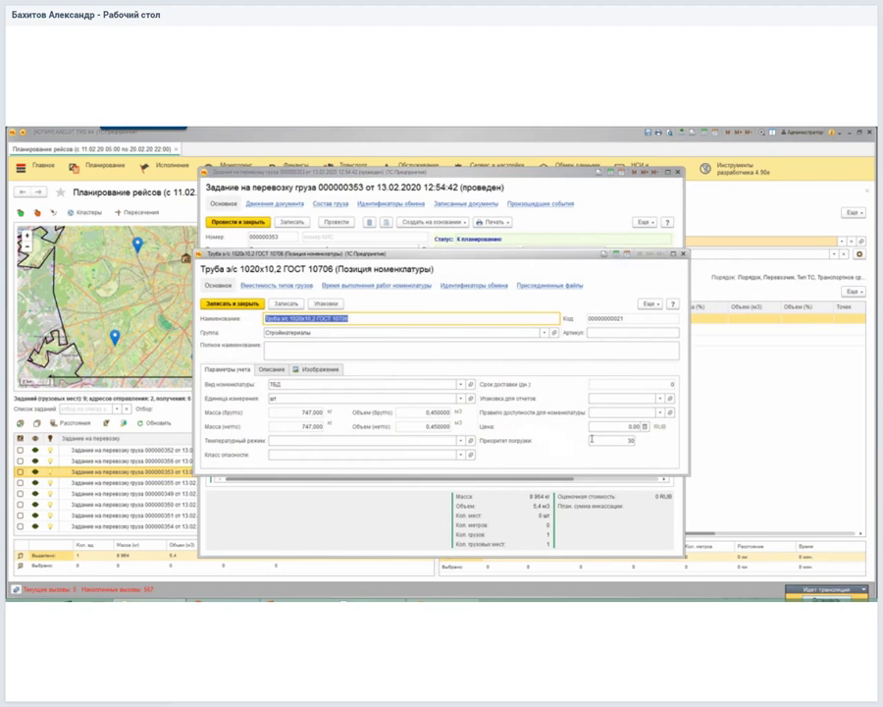
Check the loading priority on the 1020x10,2 pipe's product card, and close the card and the transport task
click(606, 439)
text(30)
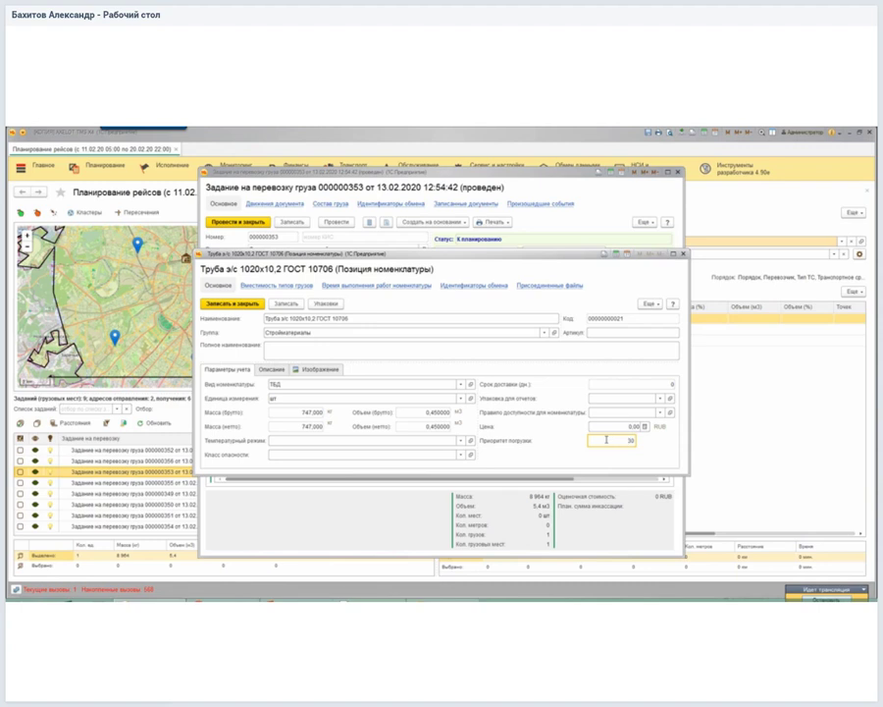
text(3)
key(shift+Left)
key(ctrl+Return)
key(Escape)
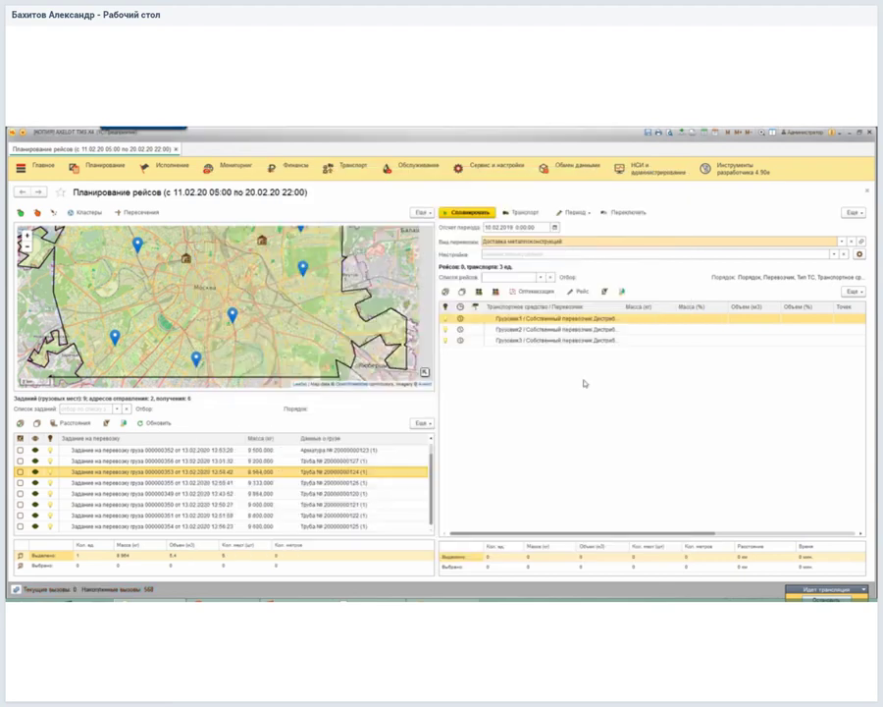
Choose the planning settings variant "Доставка труб v2" and open its planning parameters
click(833, 257)
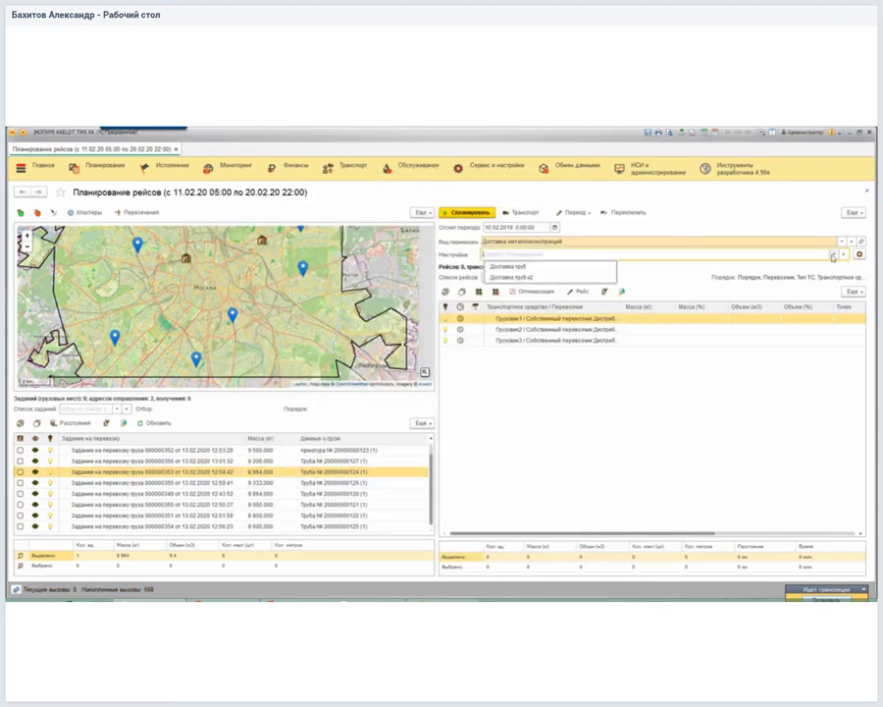
click(834, 257)
click(579, 278)
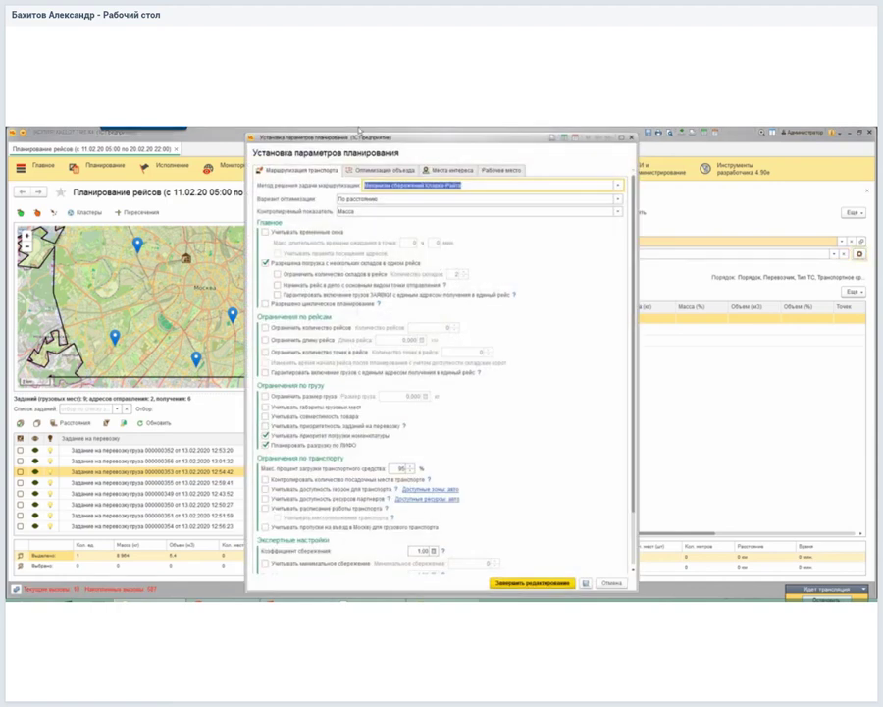
Review the multi-warehouse loading, loading priority and LIFO unloading parameters against the warehouses on the map, and finish editing
drag(284, 138, 469, 141)
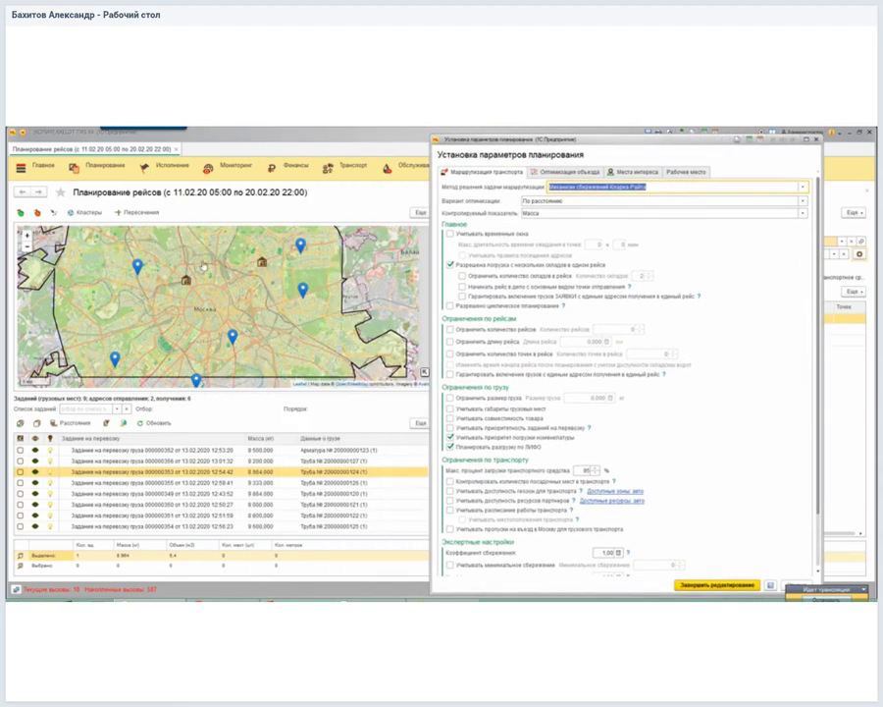
mouse_move(188, 282)
scroll(316, 283, up, 2)
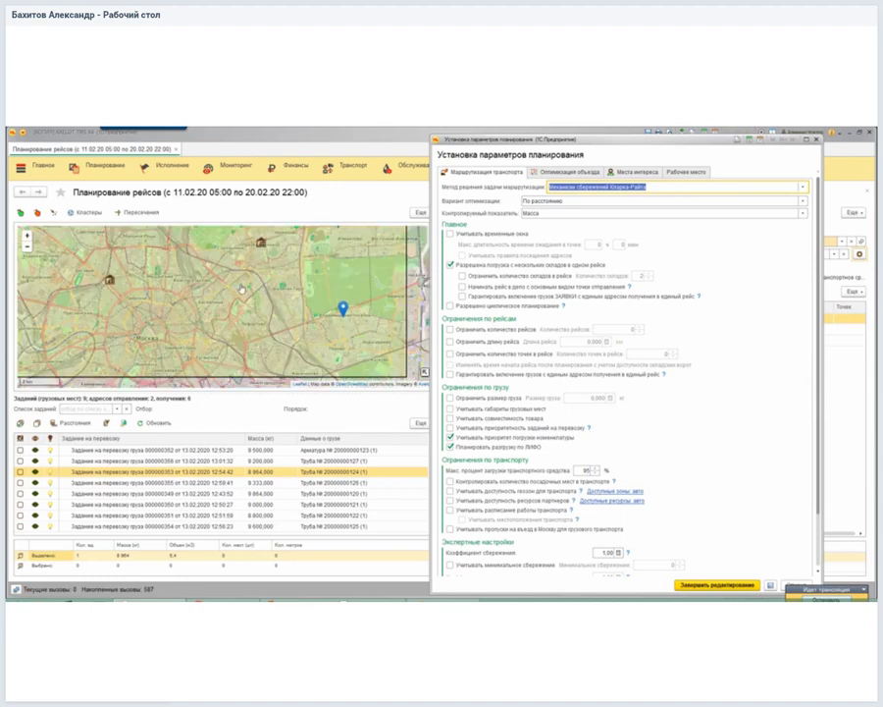
scroll(314, 295, down, 1)
scroll(314, 308, down, 1)
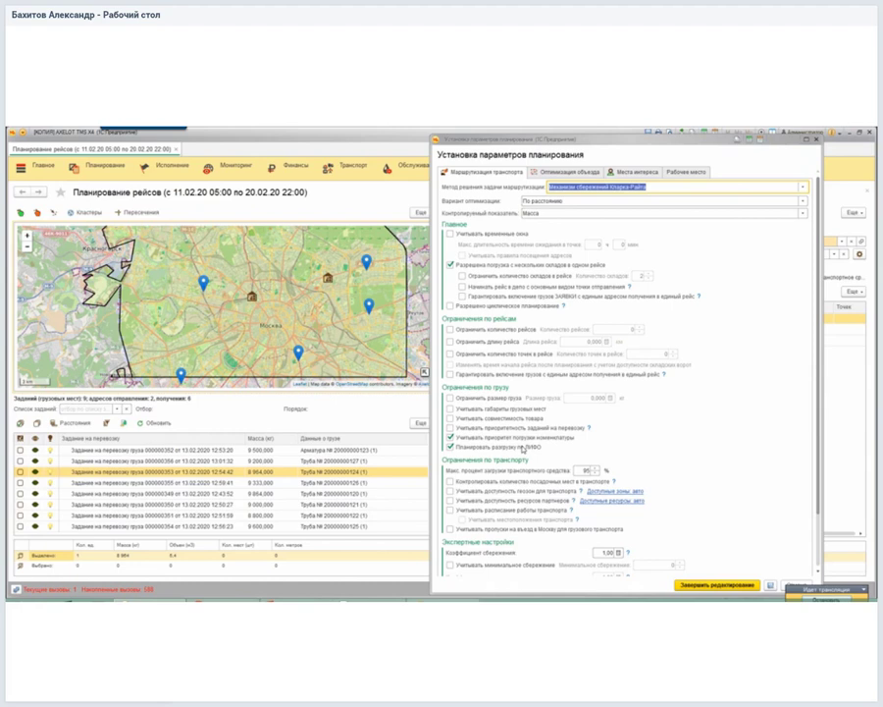
drag(538, 140, 484, 131)
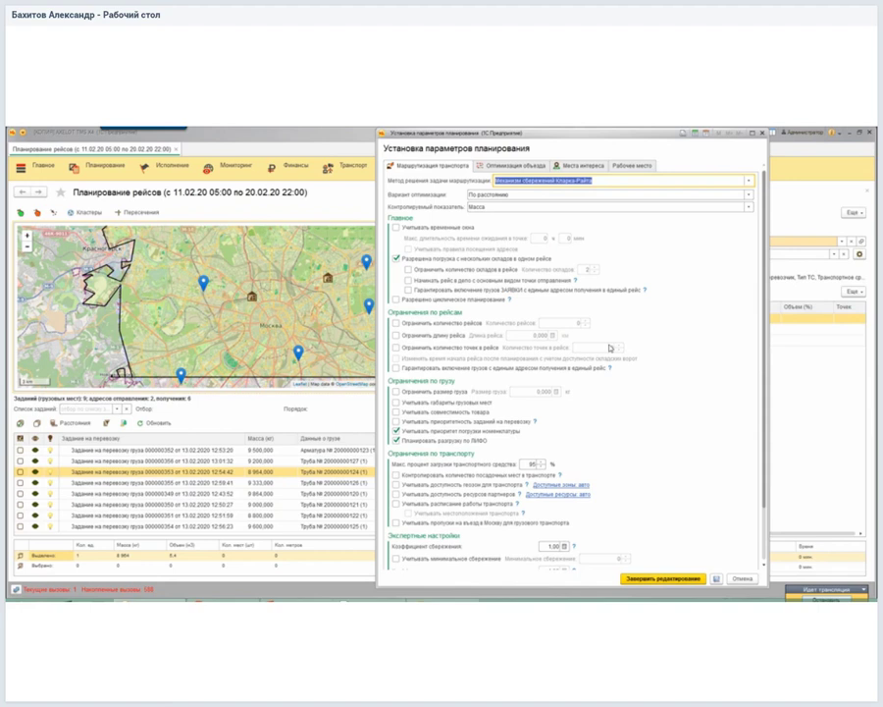
click(663, 578)
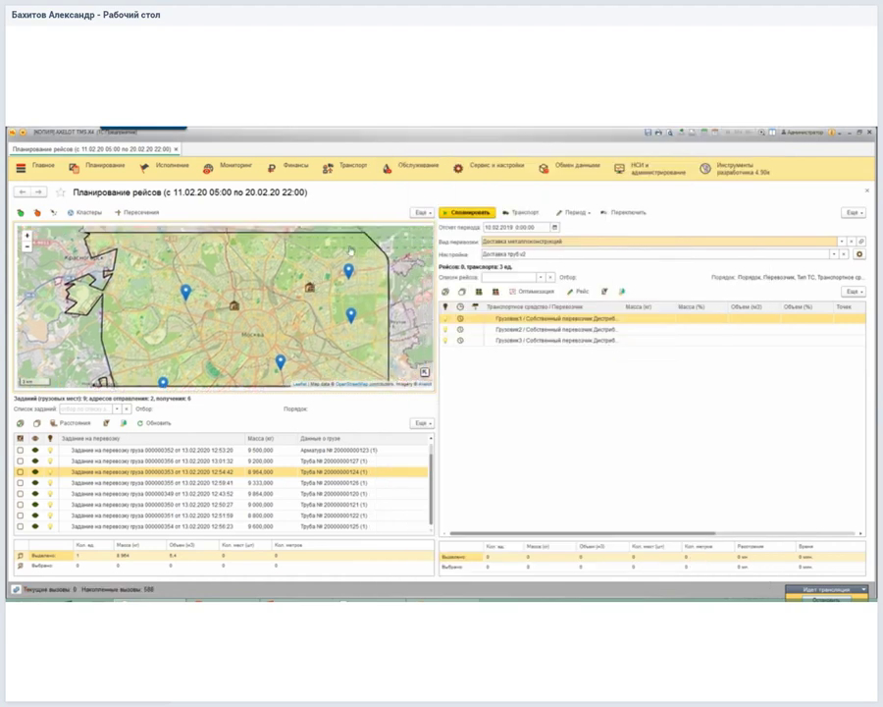
Run the automatic trip planning and open the route details of the trip assigned to Грузовик1
click(474, 212)
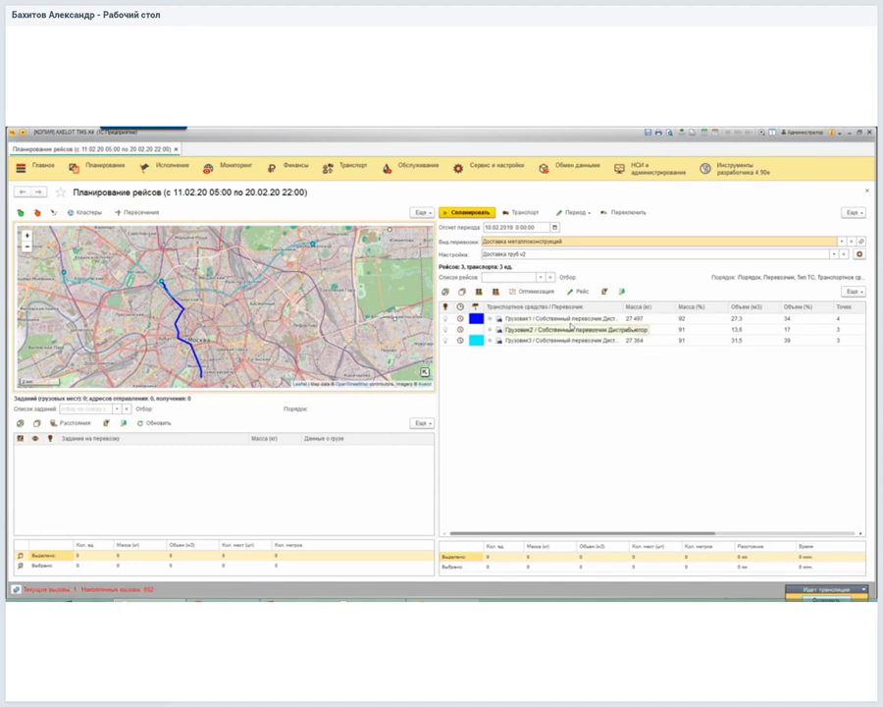
click(567, 319)
double_click(566, 319)
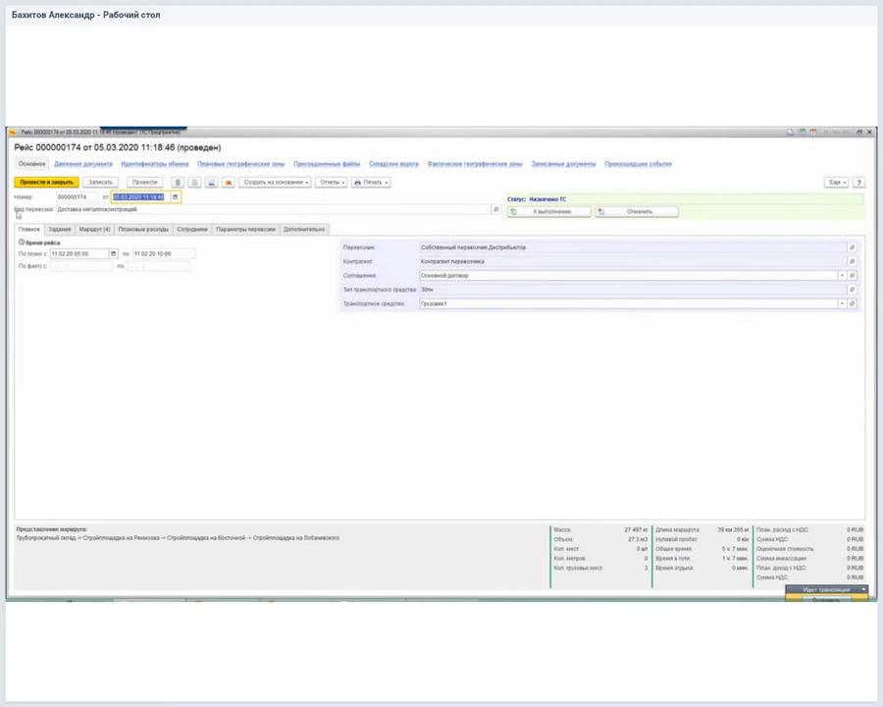
click(59, 229)
click(95, 229)
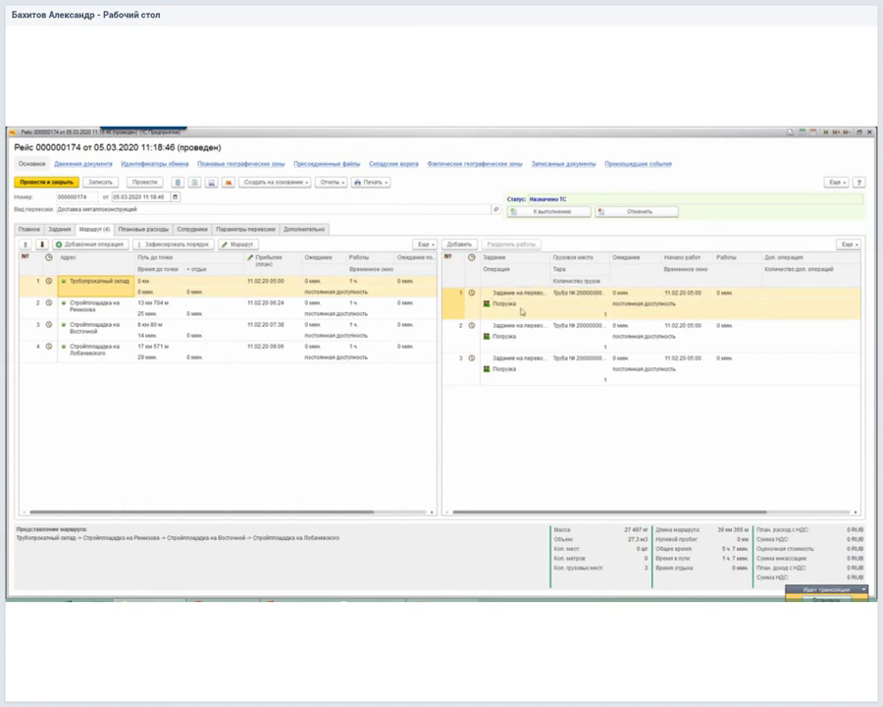
Check the loading priority of the product in the first pipe cargo loaded at Трубопрокатный склад, and close its cards
click(590, 294)
double_click(590, 294)
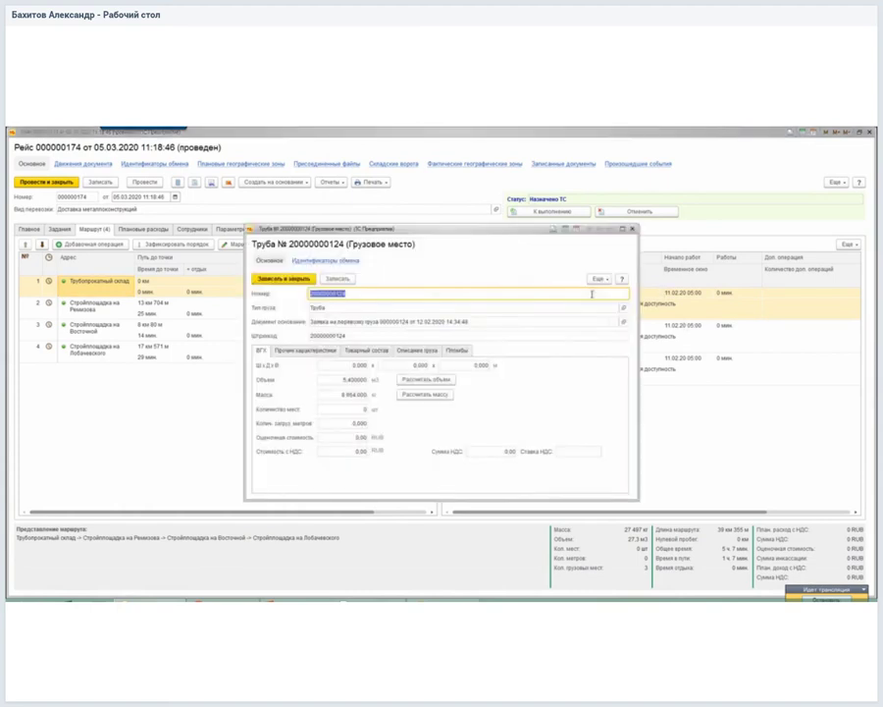
click(366, 350)
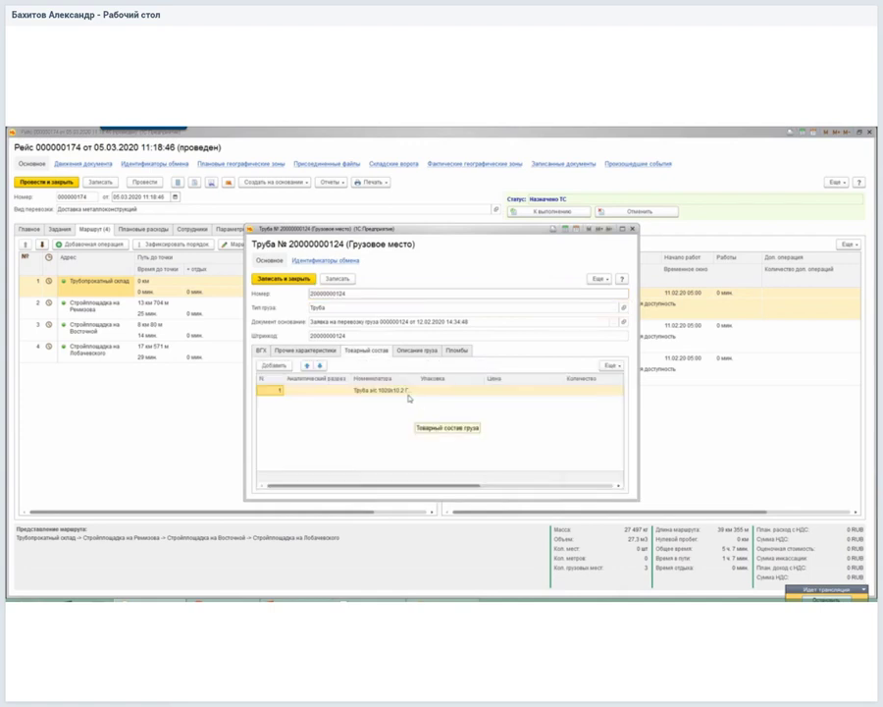
double_click(388, 390)
click(412, 392)
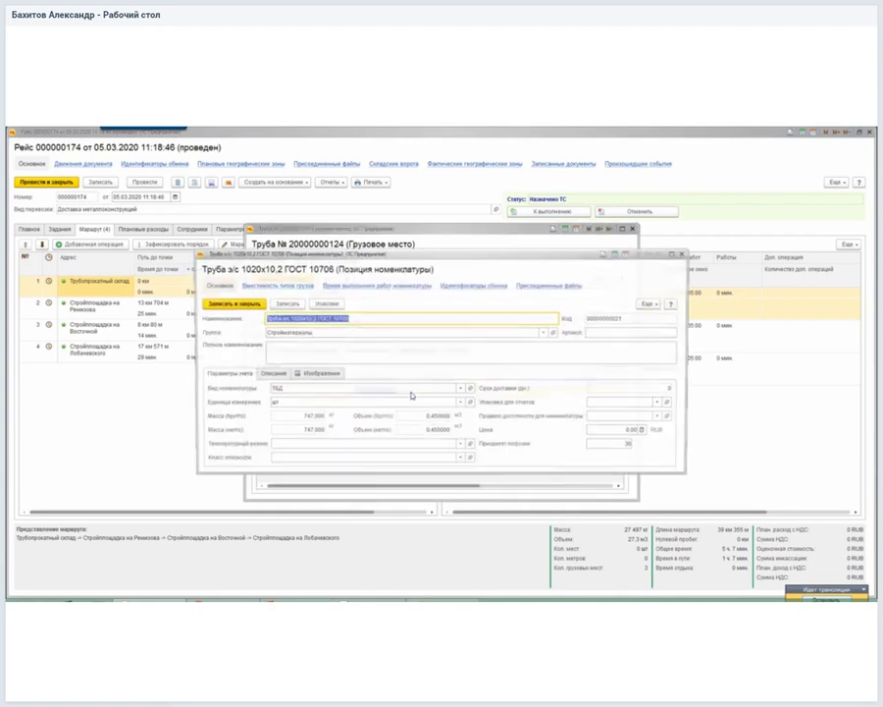
click(619, 447)
key(ctrl+Return)
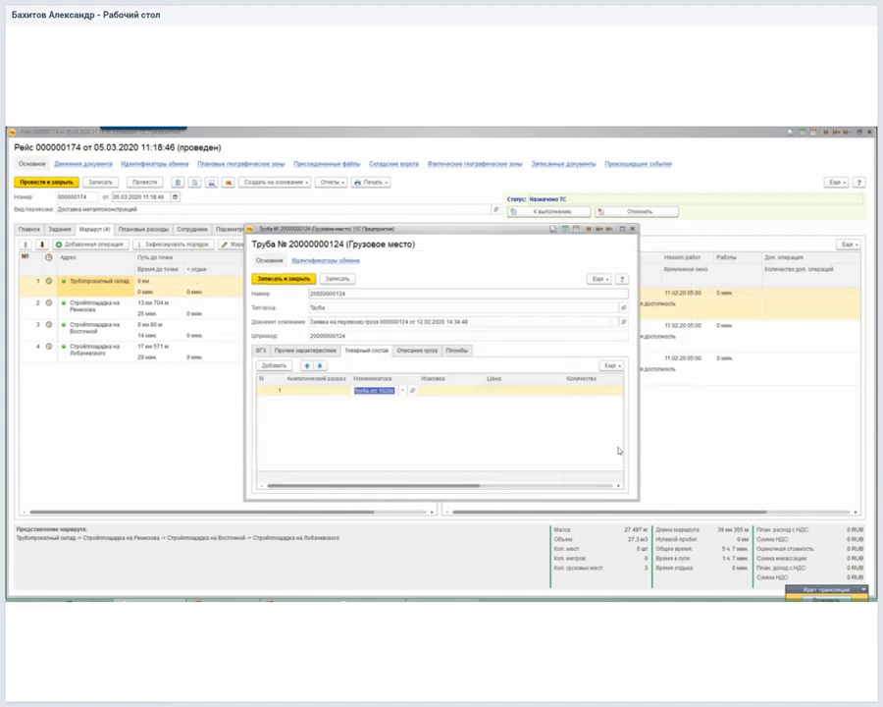
key(ctrl+Return)
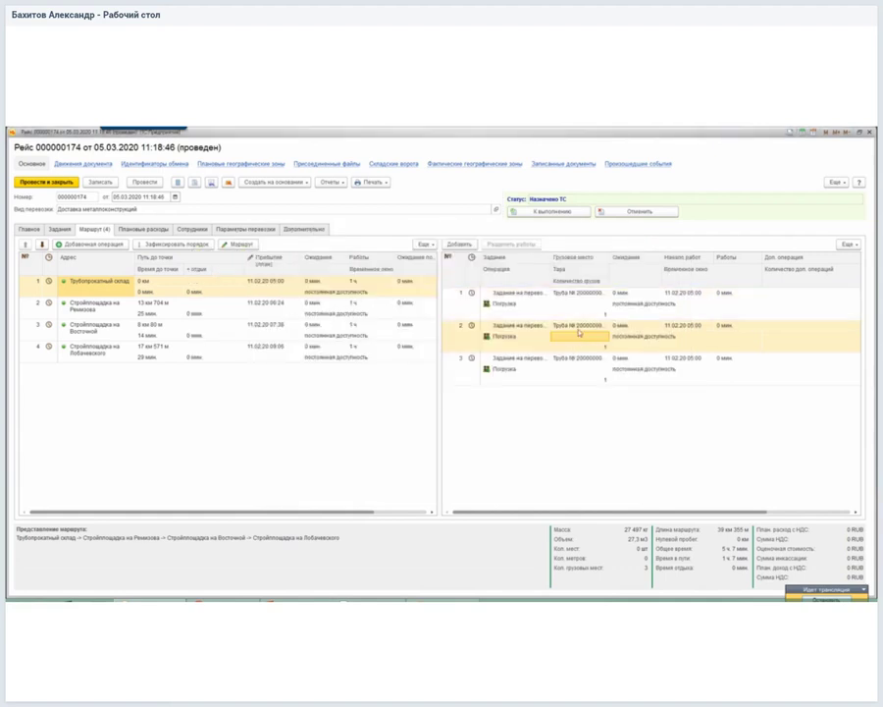
Check the loading priority of the product in the second pipe cargo of the warehouse stop, and close its cards
double_click(581, 337)
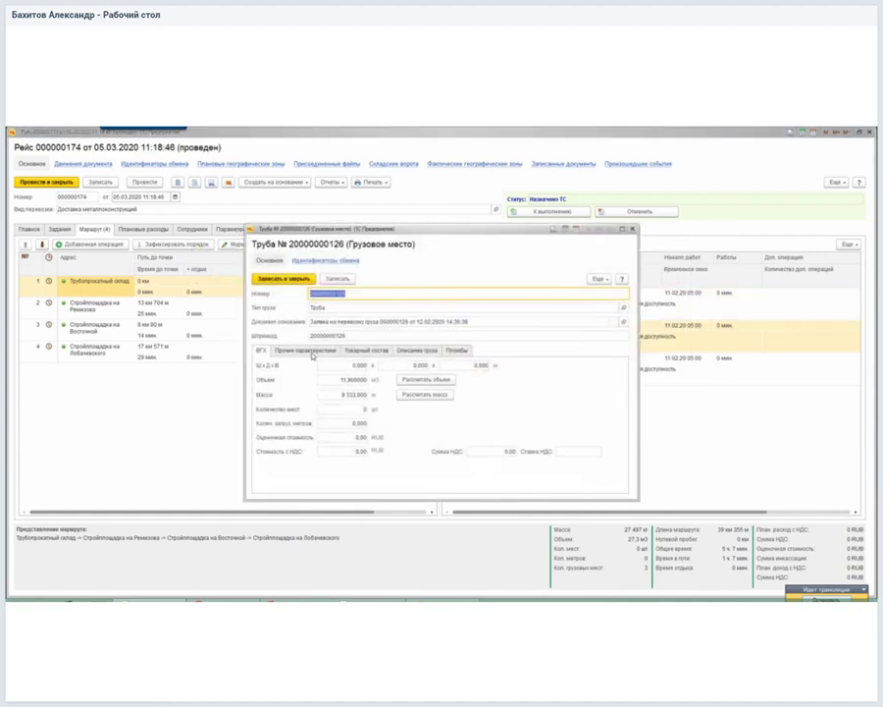
click(366, 349)
key(Insert)
click(402, 391)
click(412, 391)
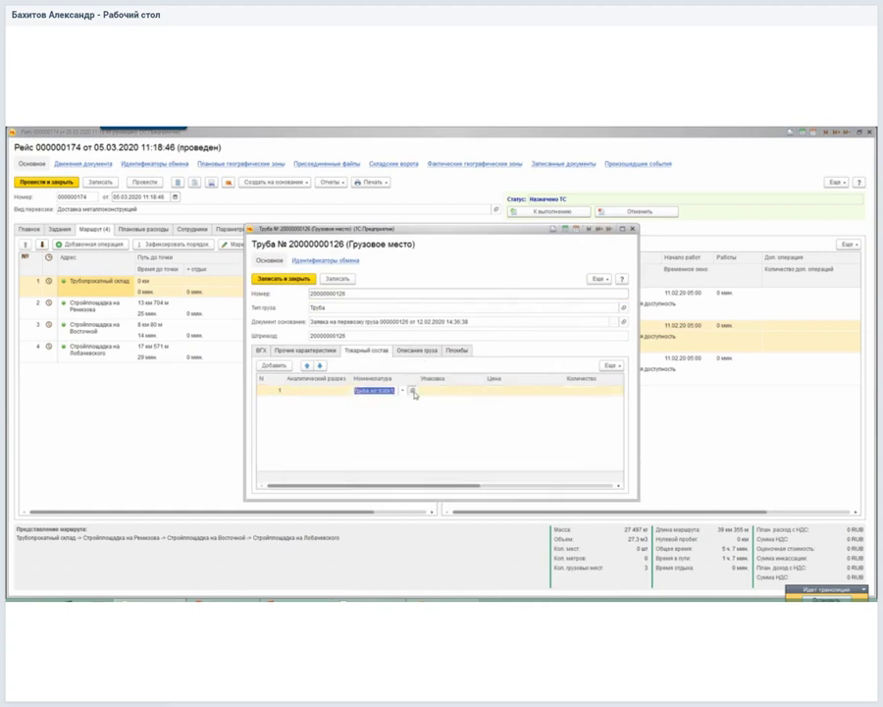
click(611, 443)
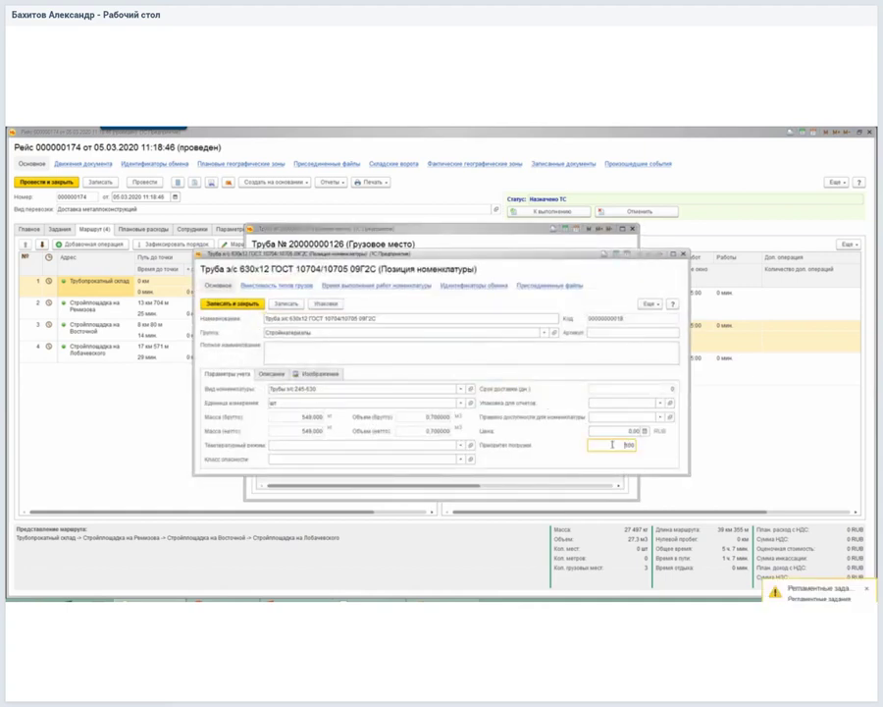
key(Escape)
key(ctrl+Return)
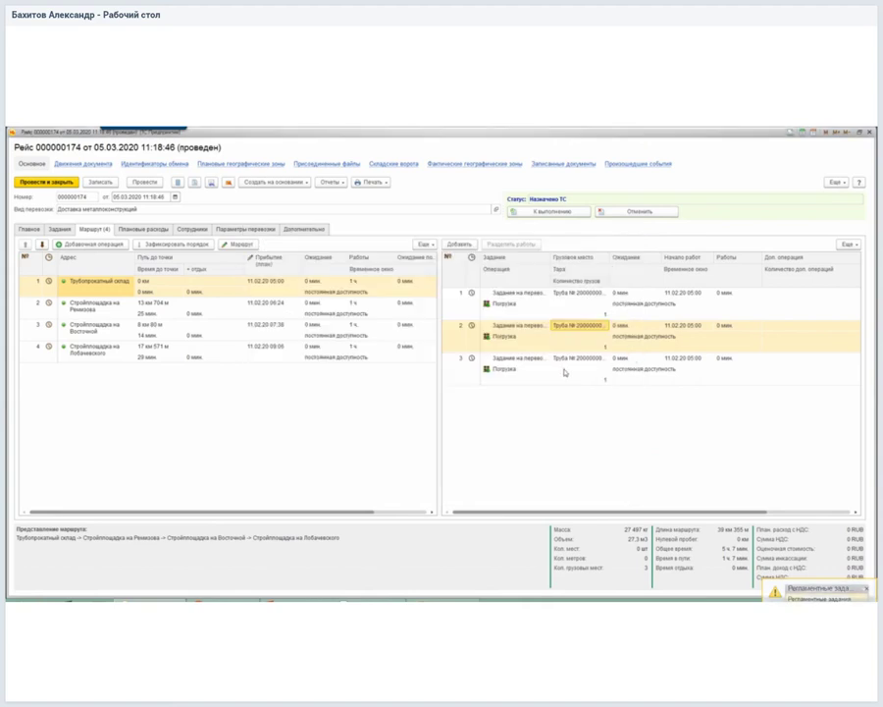
Check the loading priority of the product in the third pipe cargo of the warehouse stop, and close its cards
double_click(562, 359)
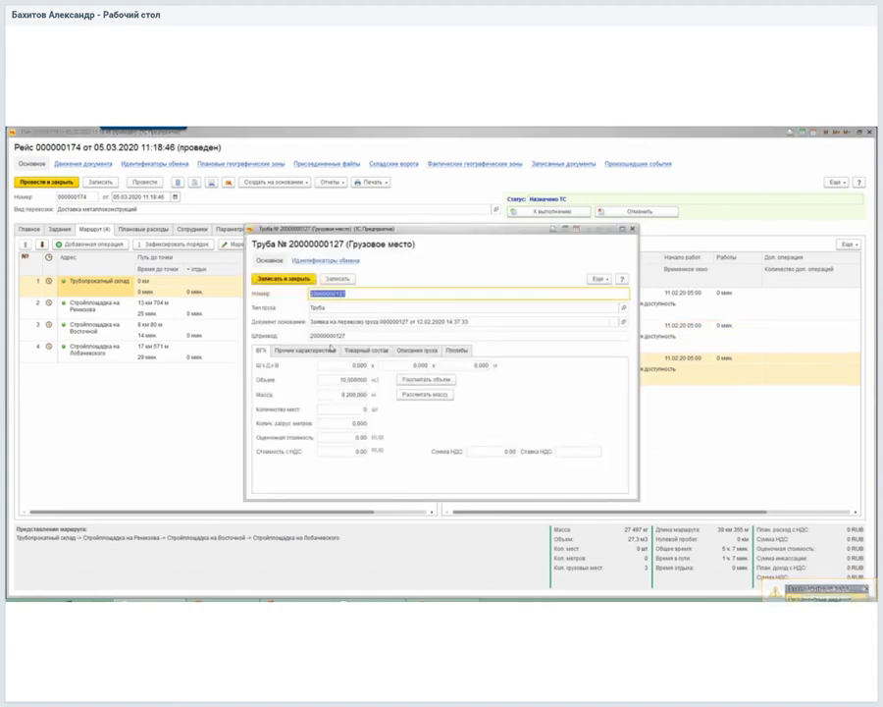
click(365, 350)
double_click(373, 390)
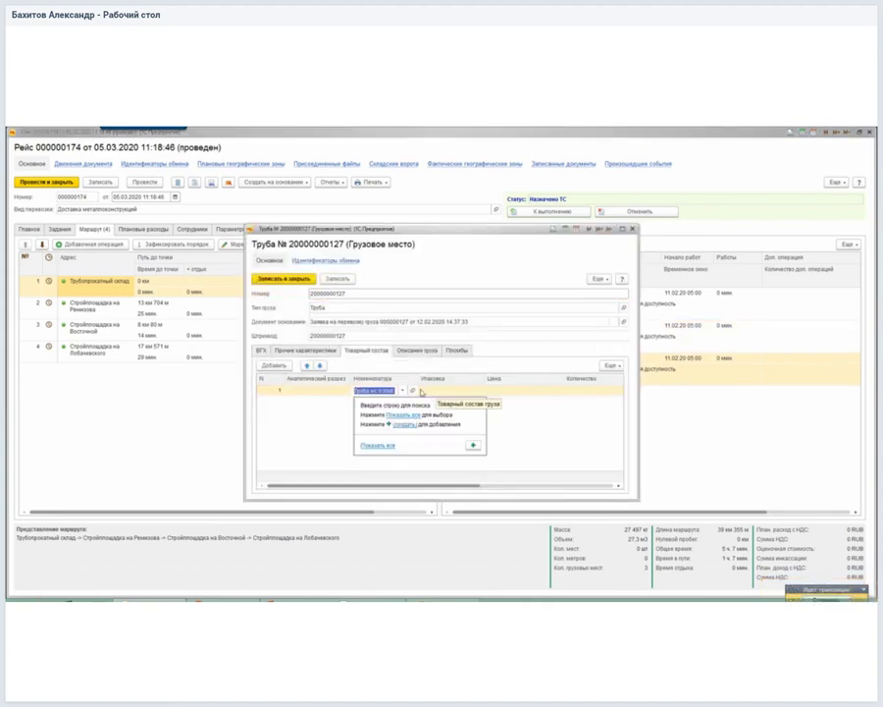
click(413, 392)
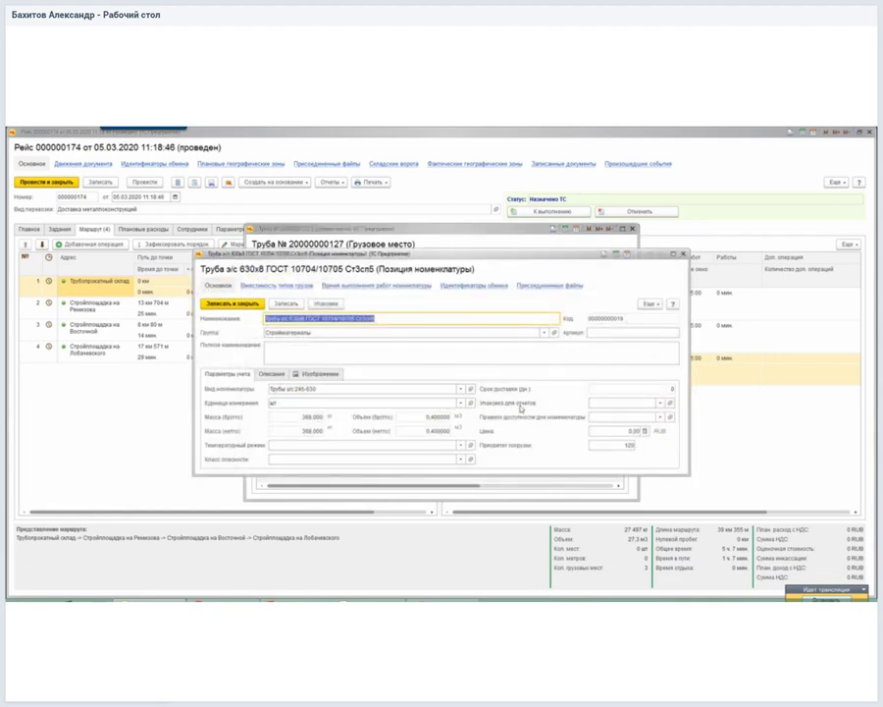
key(Escape)
key(ctrl+Return)
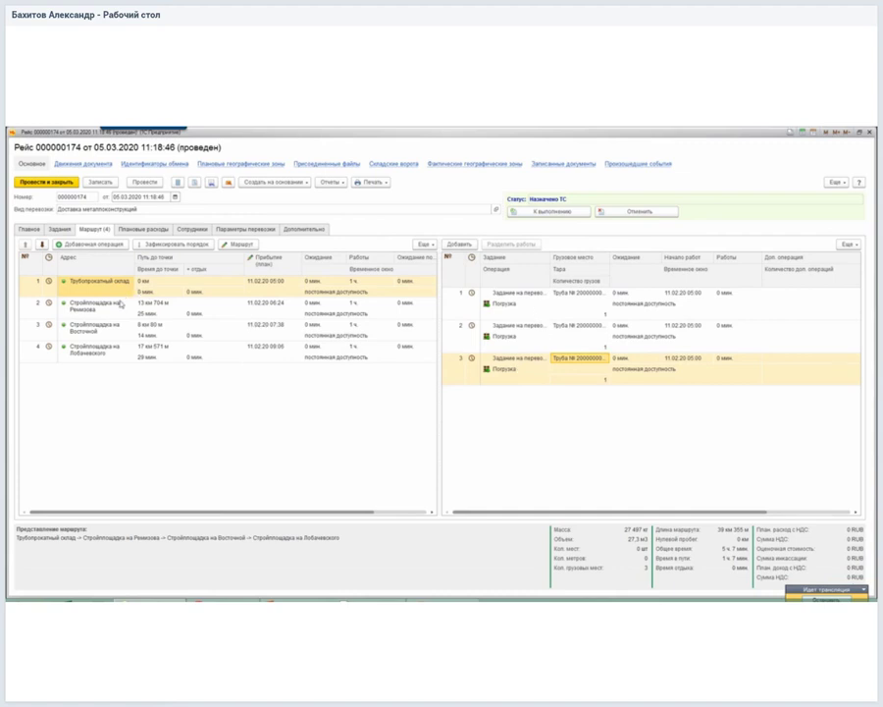
Switch to the PowerPoint slideshow and advance past the "Пластичность" slide
key(alt+Tab)
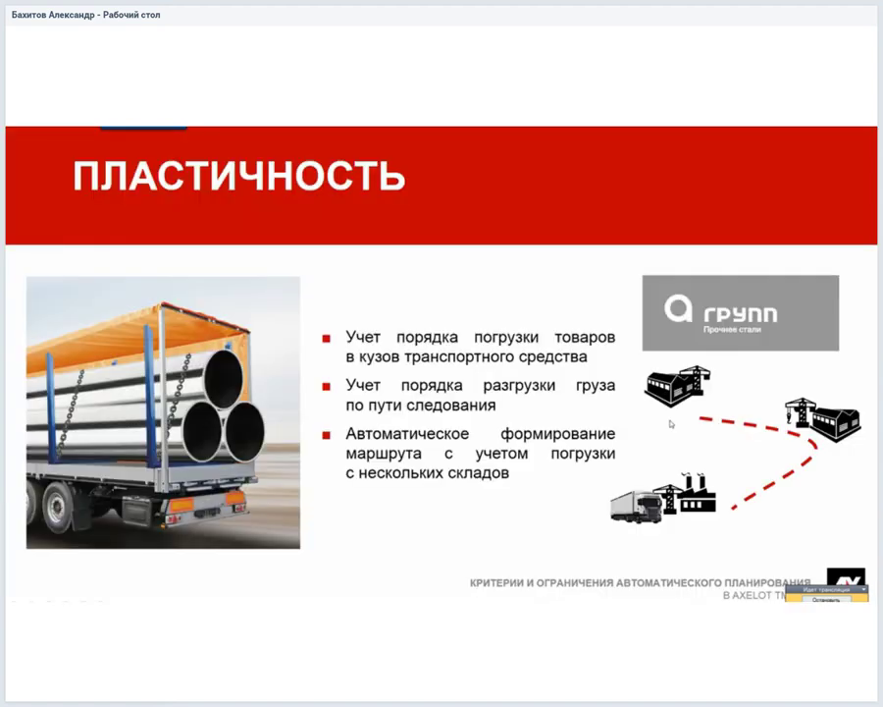
key(Right)
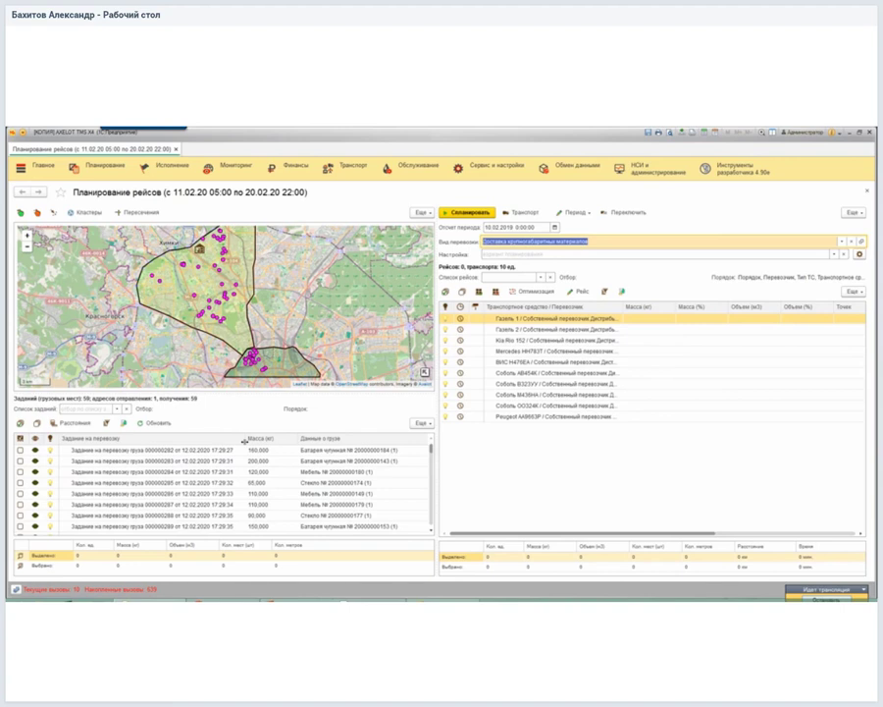
Highlight a furniture transport task in the planning list, and return to the PowerPoint slideshow to show the "Габариты" slide
click(293, 495)
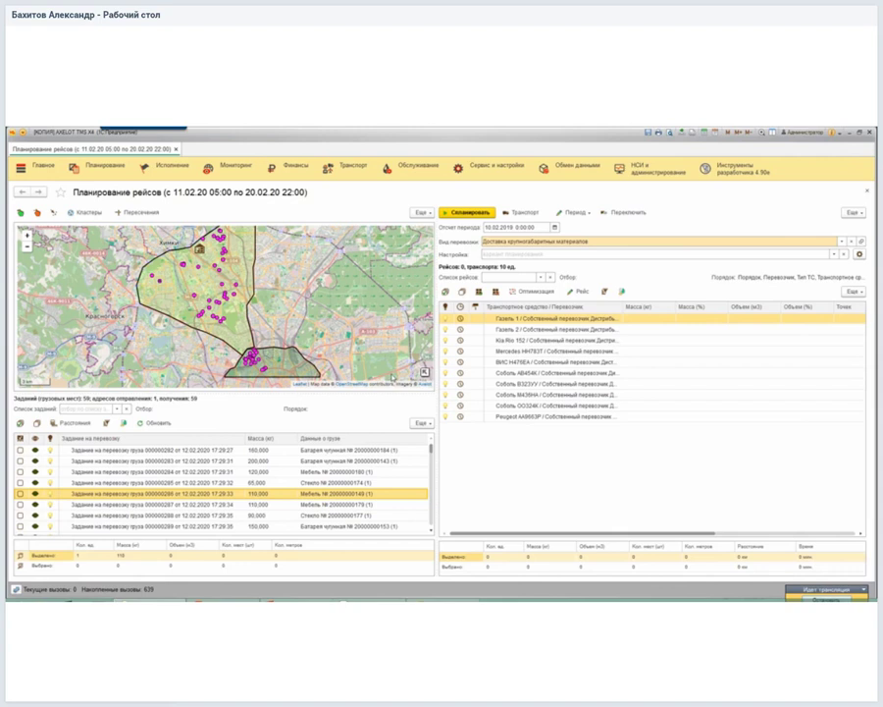
key(alt+Tab)
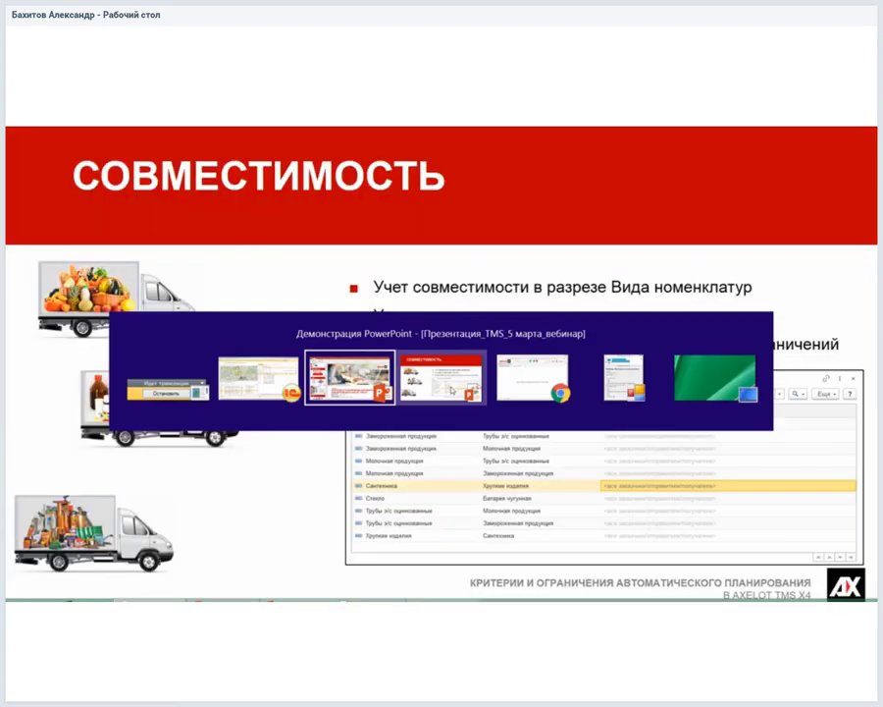
click(830, 281)
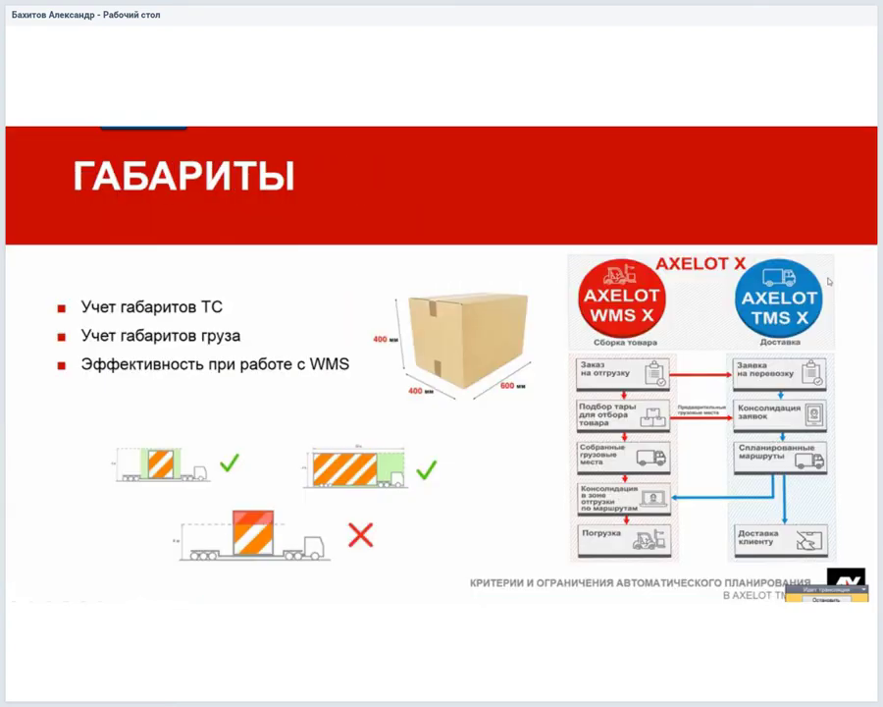